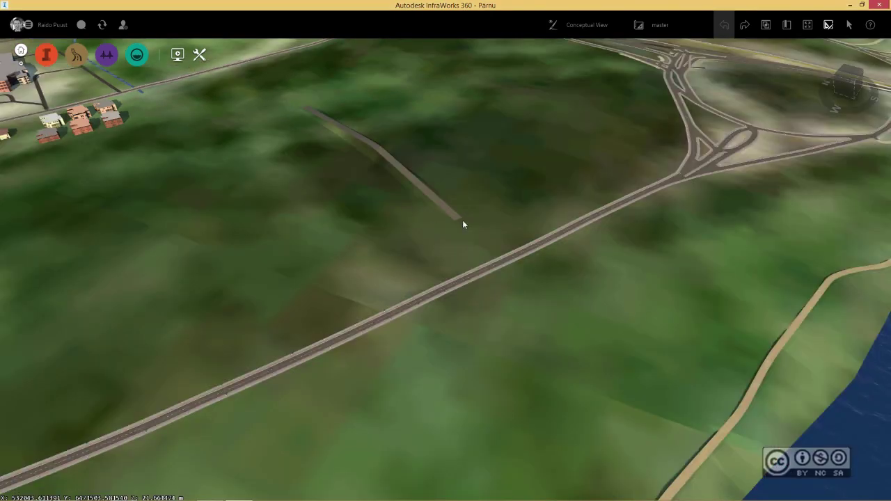
- Draw a straight Two Lanes component road about 369 m long between the existing main road and the shoreline path
scroll(453, 240, down, 2)
middle_drag(452, 241, 484, 368)
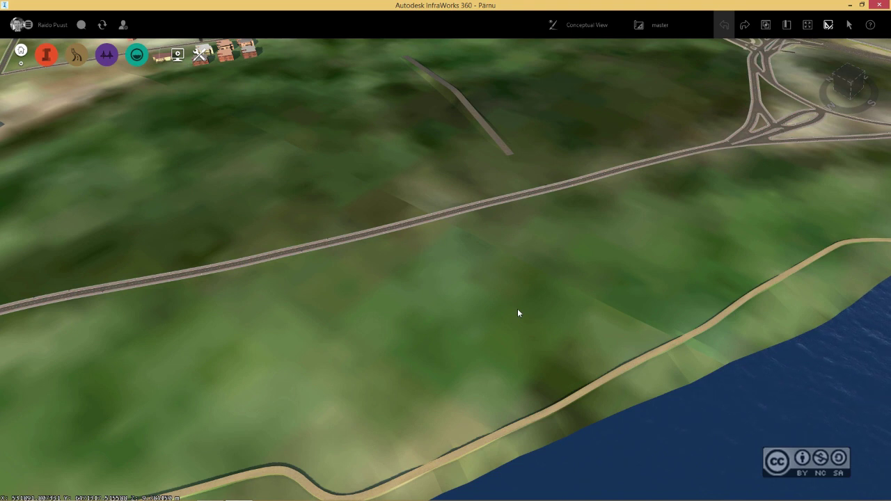
click(77, 56)
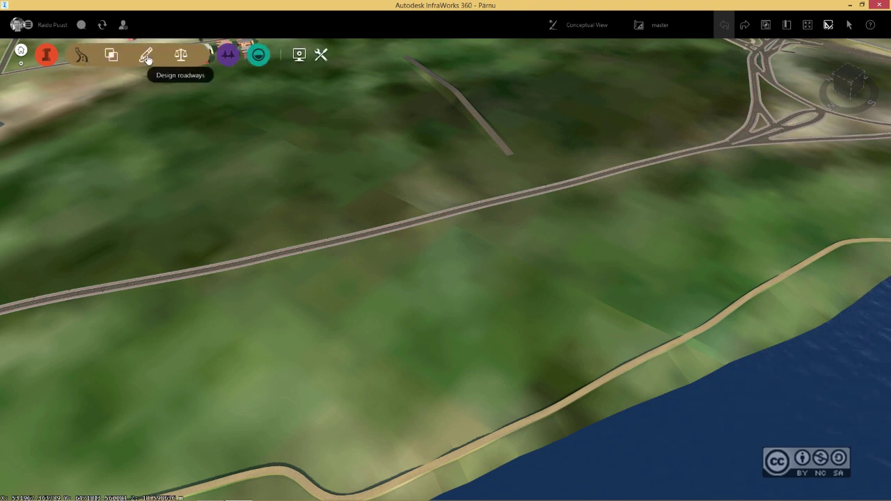
click(148, 60)
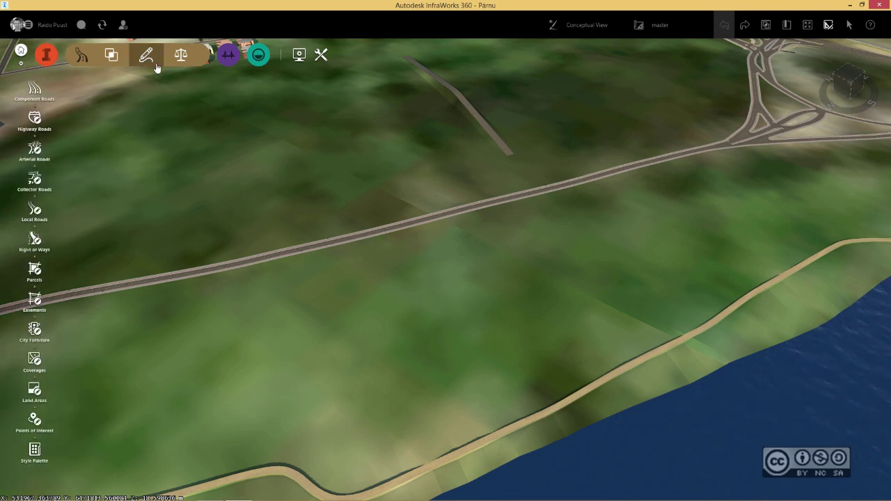
click(34, 90)
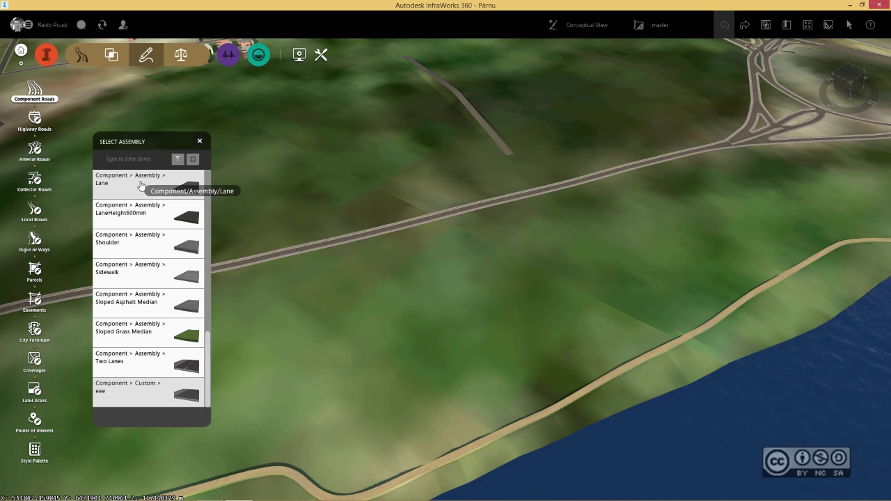
click(134, 359)
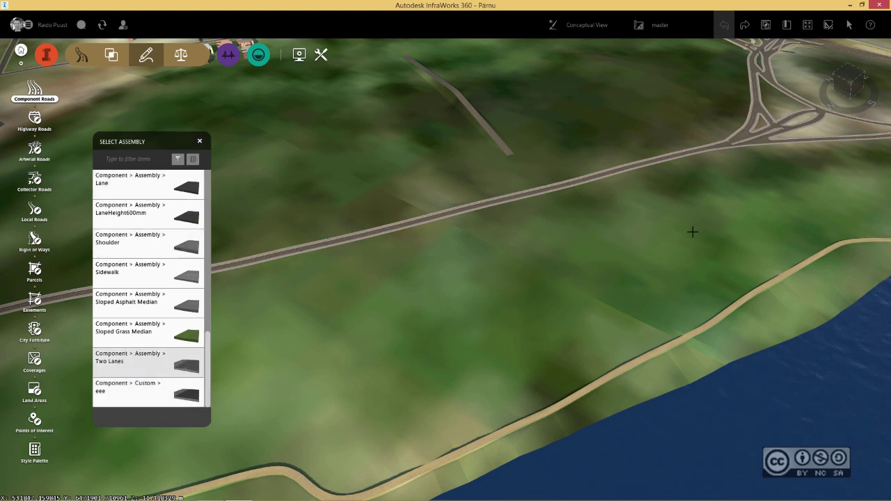
click(727, 219)
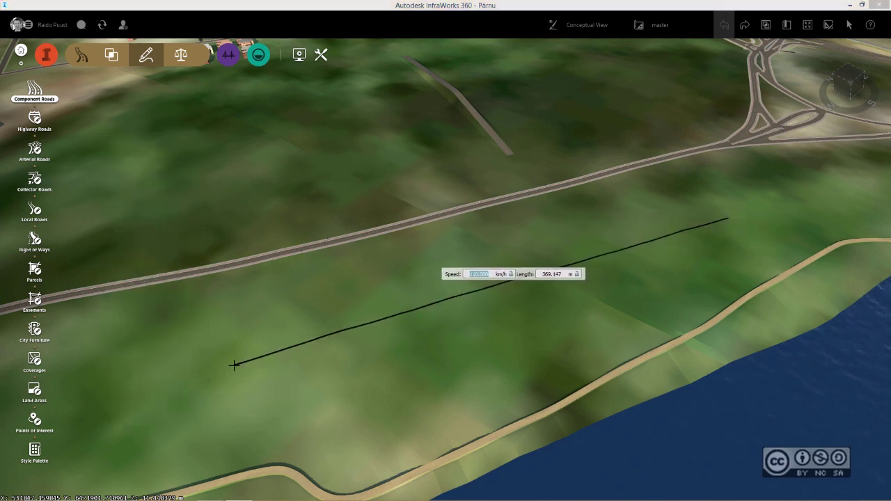
double_click(234, 364)
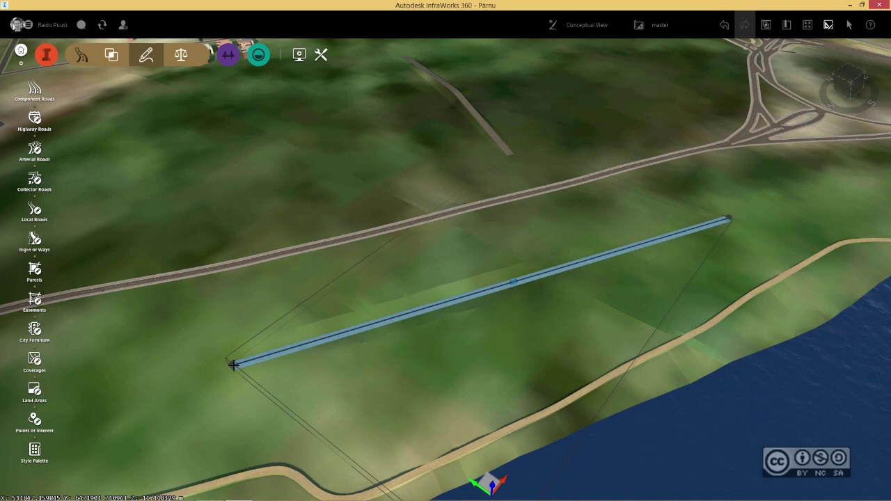
click(544, 323)
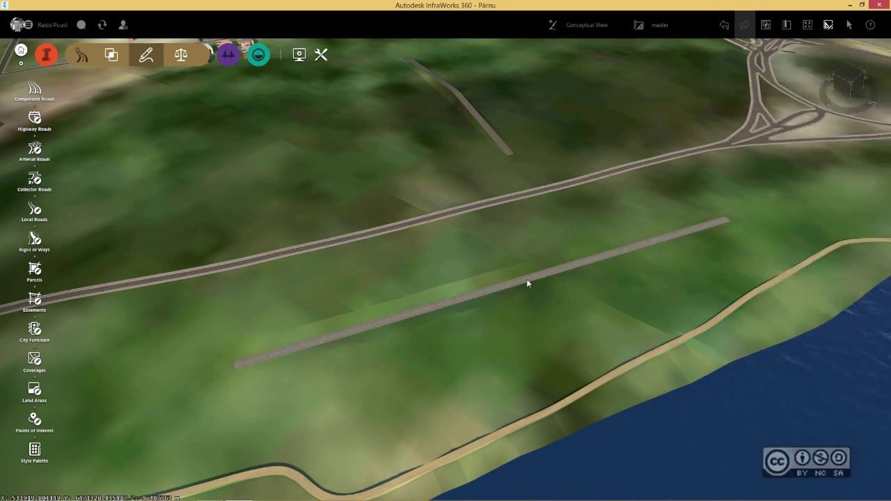
- Calculate the earthwork quantities of the new two-lane road
click(527, 283)
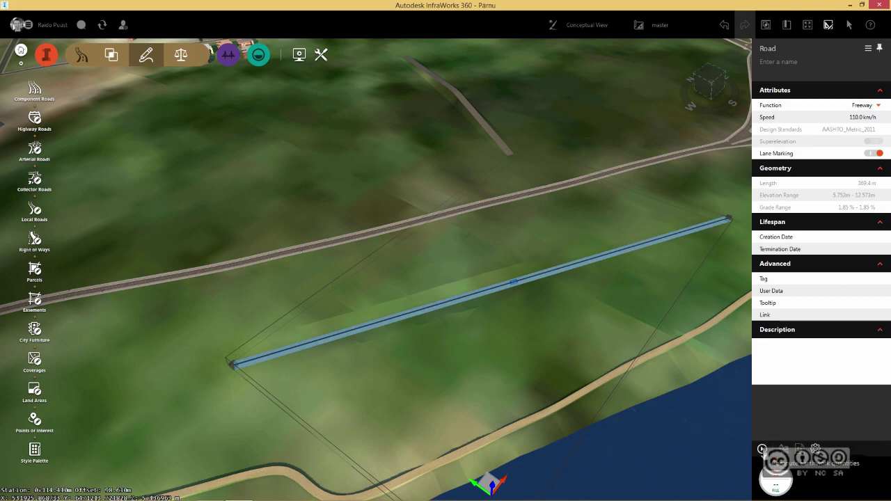
click(784, 450)
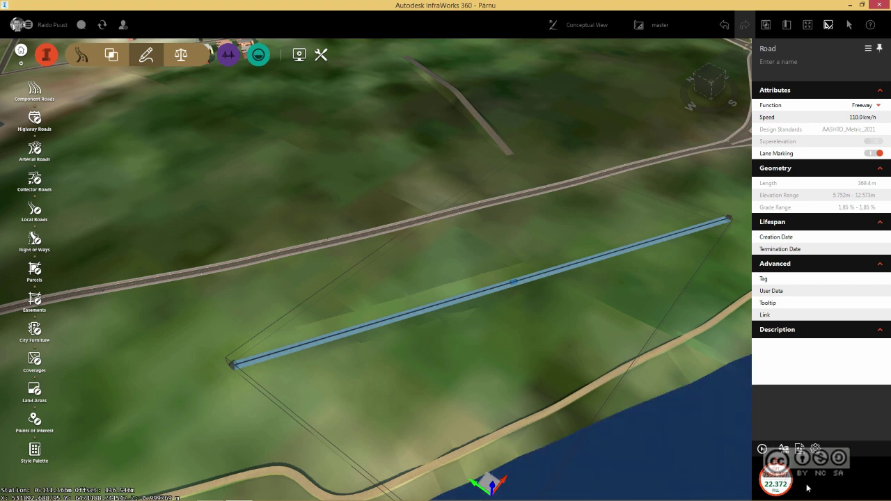
click(513, 338)
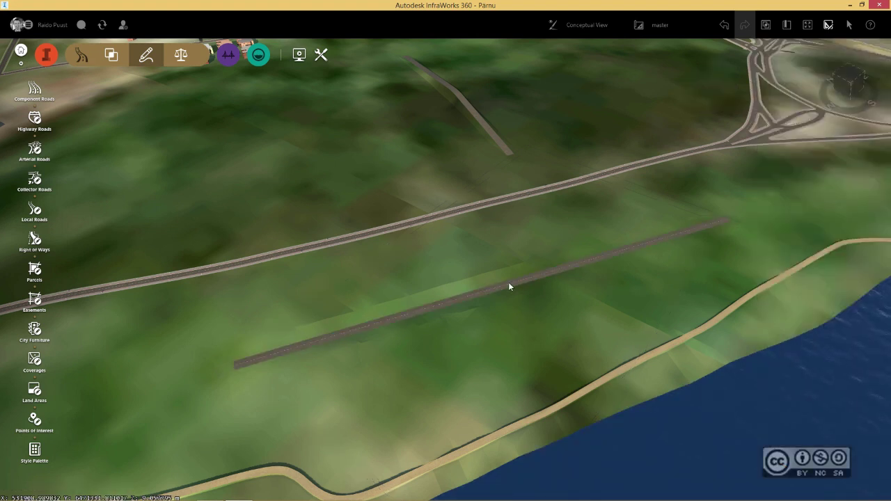
- Add a PVI near the middle of the new road and set its elevation to 15 m
click(507, 285)
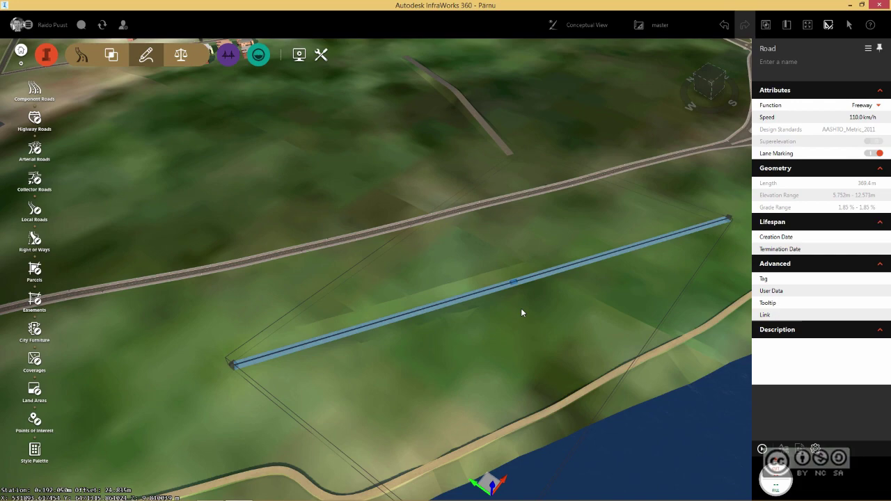
shift+drag(534, 304, 551, 282)
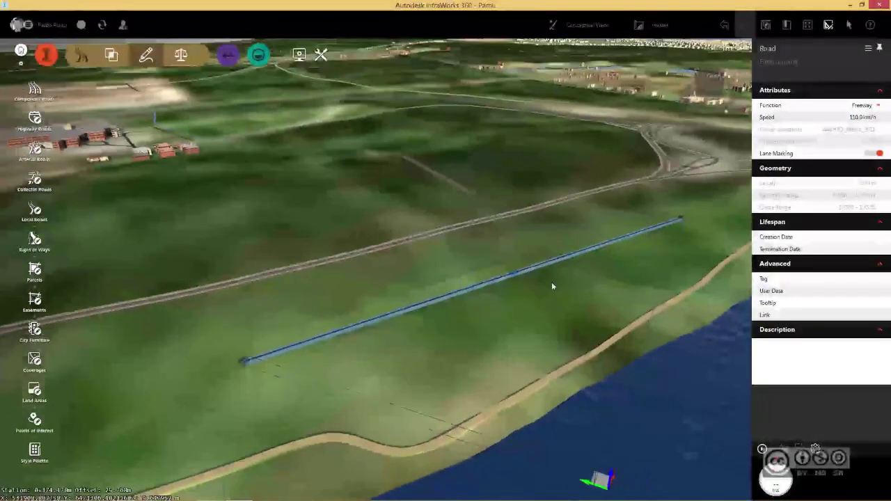
right_click(536, 280)
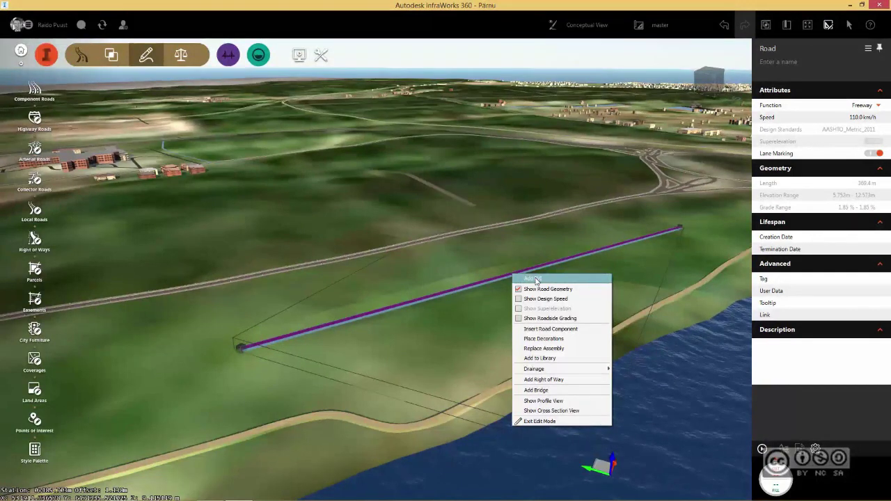
click(521, 283)
click(514, 273)
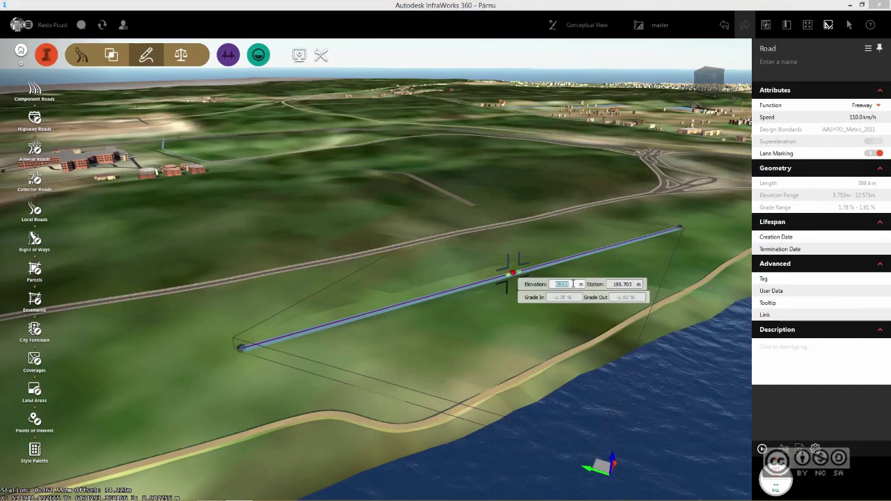
text(15)
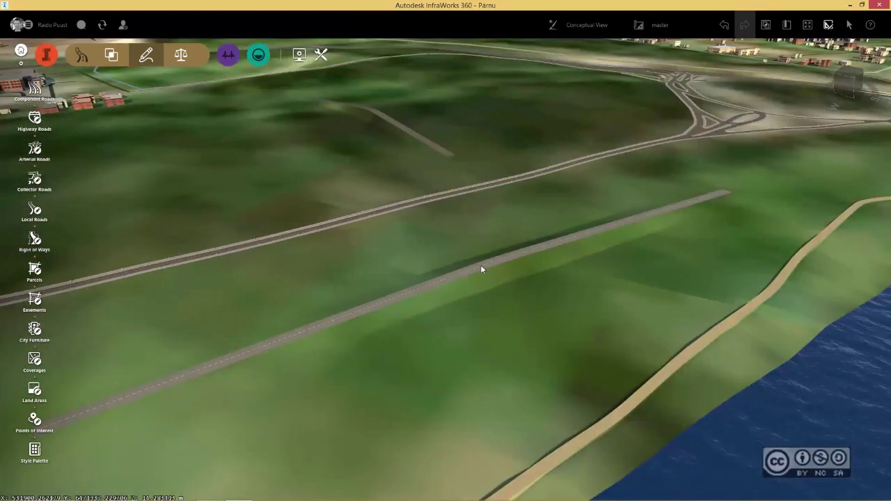
- Recalculate the raised road's earthwork, review the cut and fill quantities, and check the earthwork station increment setting
click(481, 269)
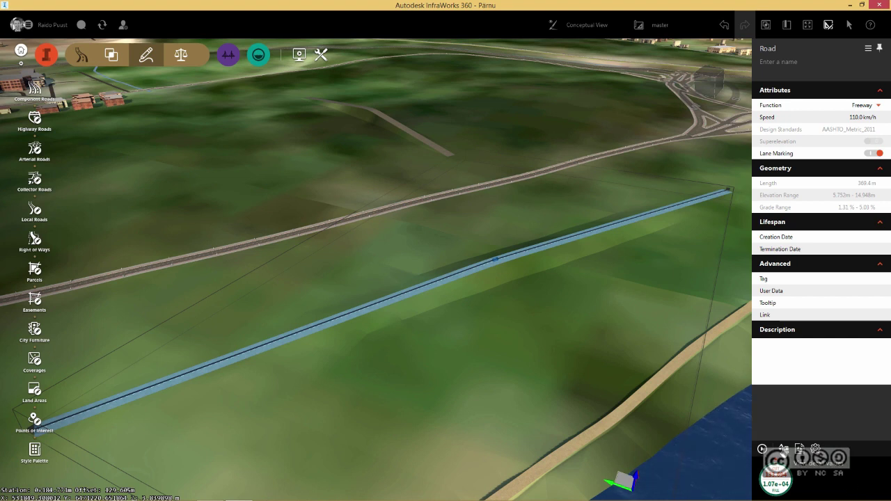
click(784, 449)
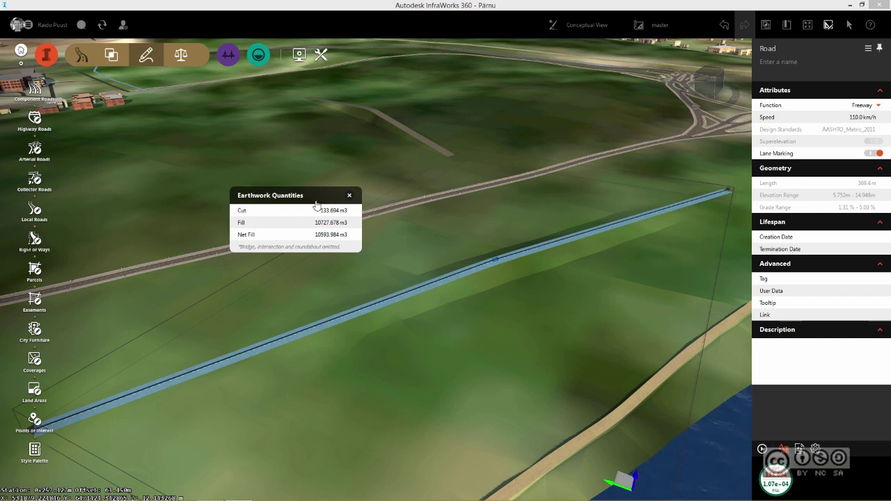
click(349, 195)
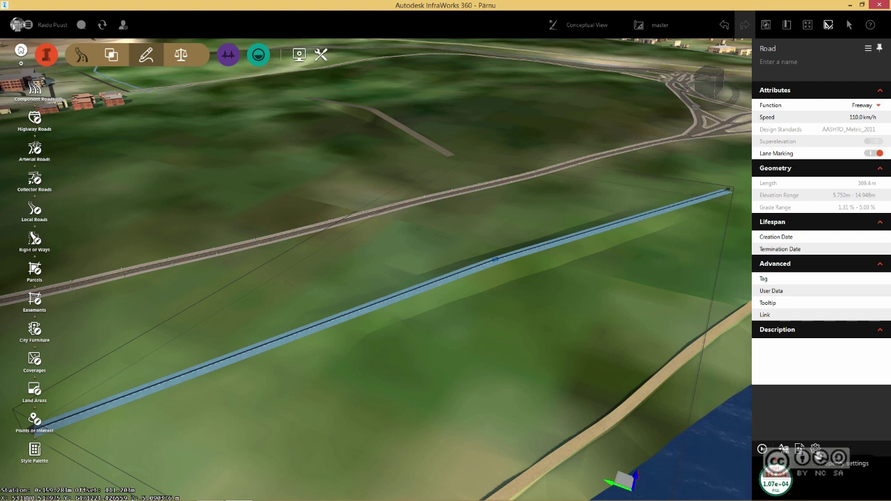
click(816, 449)
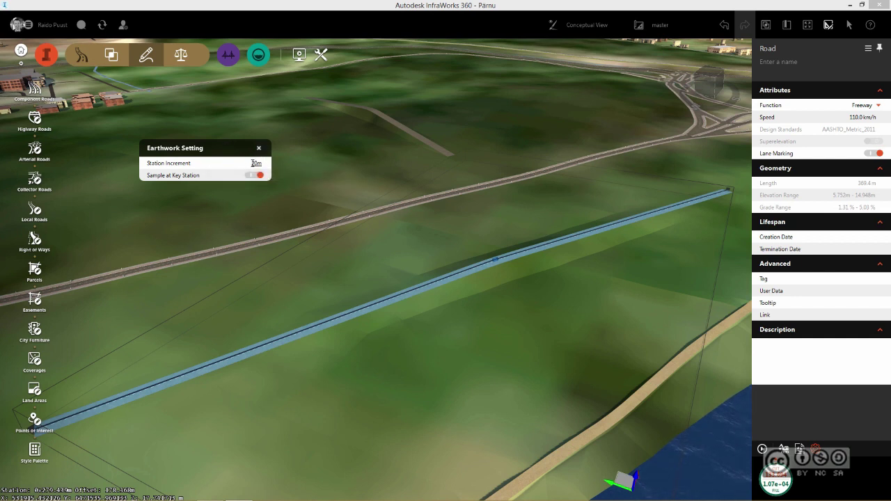
click(258, 148)
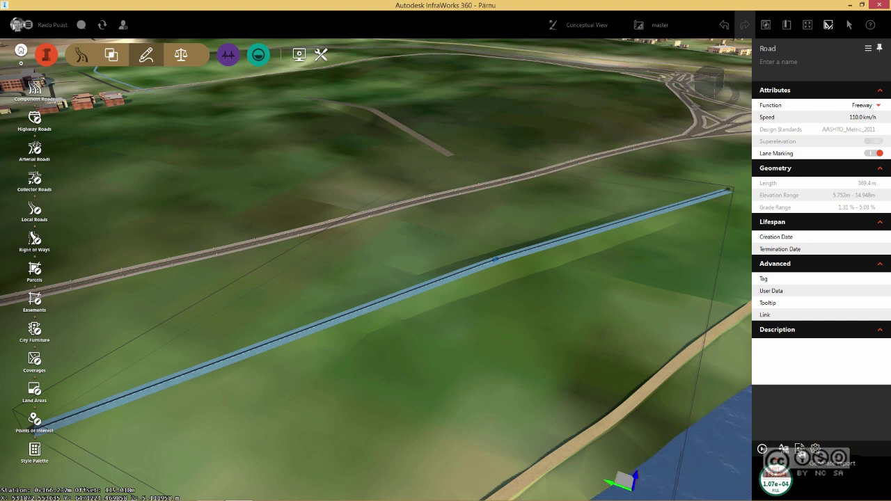
- Save the earthwork report to the Desktop as Pärnu-Design Road 19.csv and review it in Excel, returning to InfraWorks
click(801, 454)
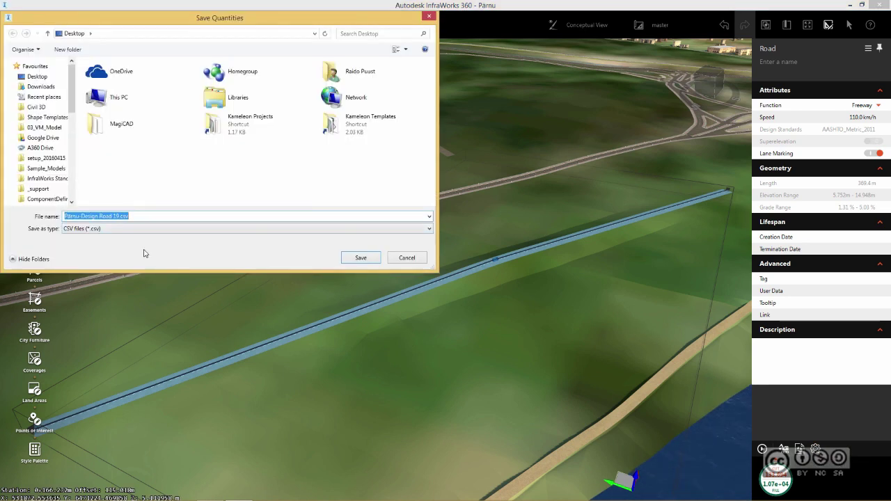
click(361, 258)
scroll(259, 157, down, 4)
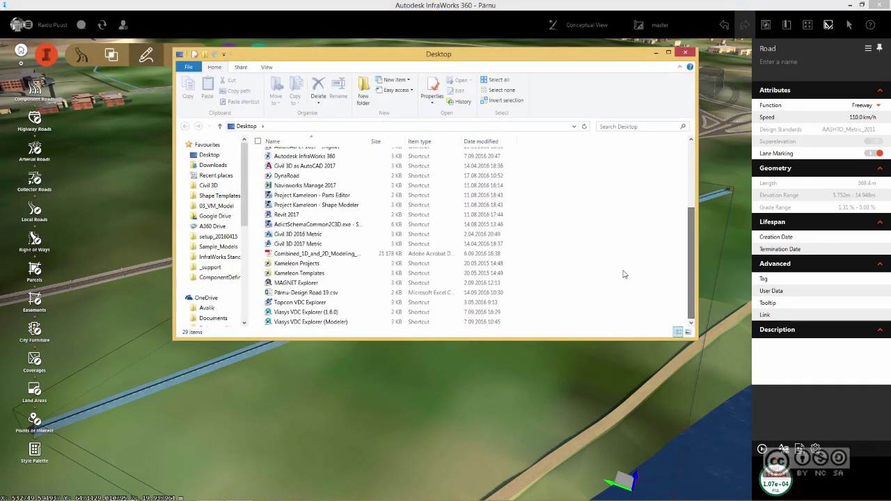
double_click(322, 296)
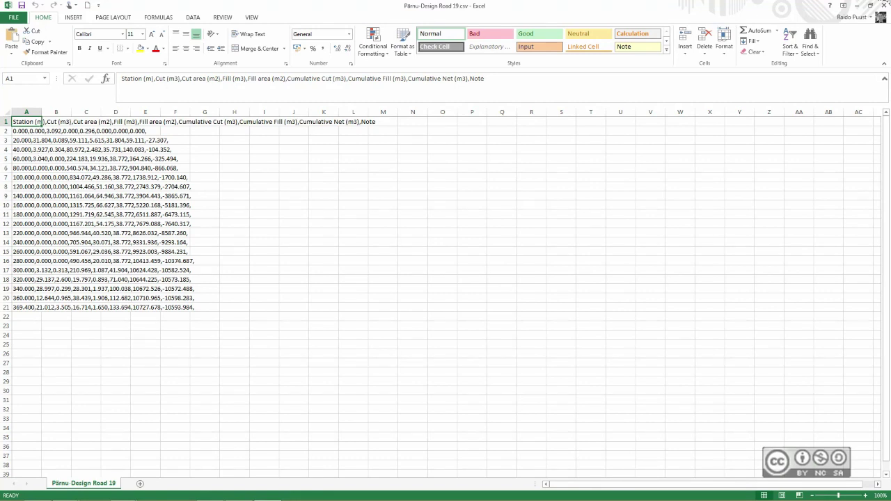
key(alt+Tab)
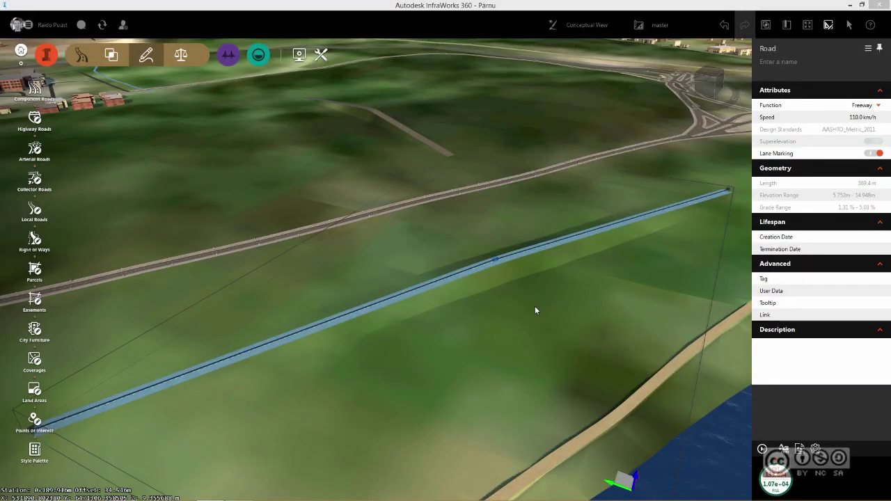
- Inspect the road's cross sections with cut and fill areas at stations 0+170 and 0+190
right_click(524, 254)
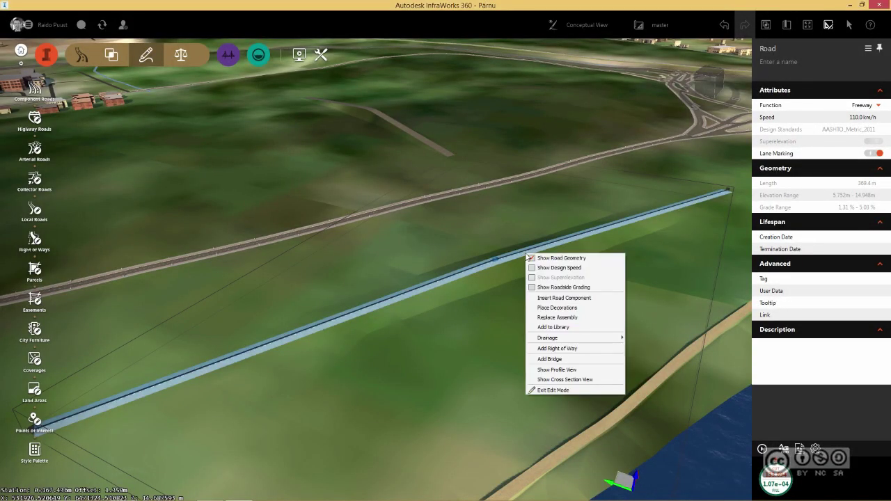
click(571, 381)
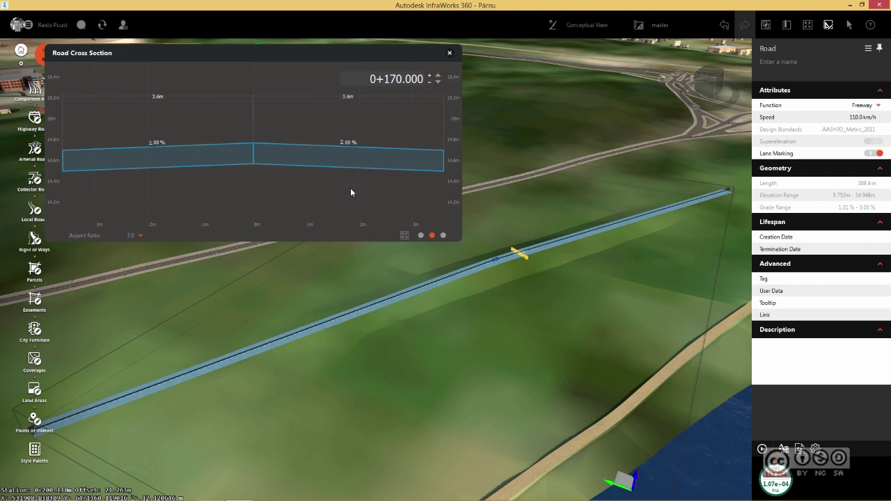
click(443, 235)
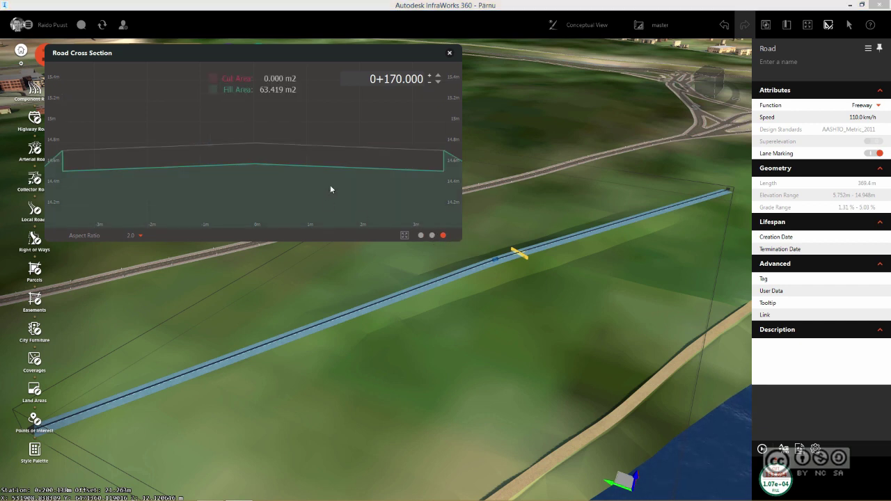
scroll(317, 162, down, 5)
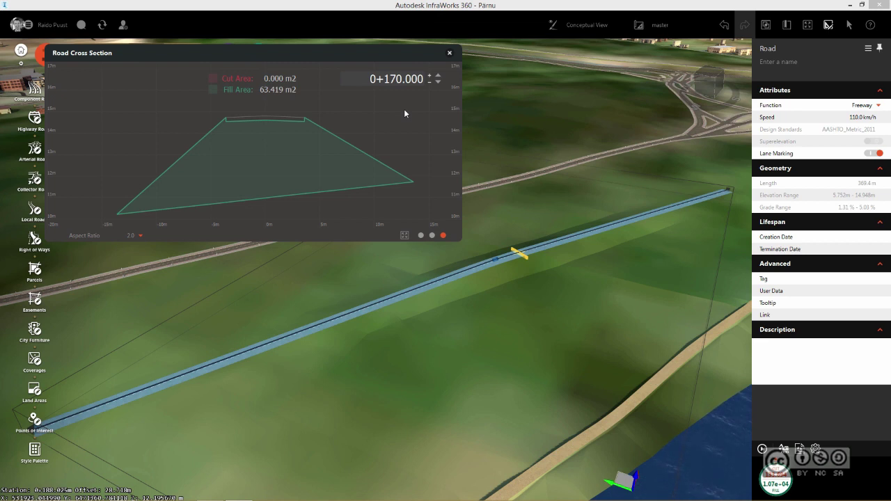
click(430, 75)
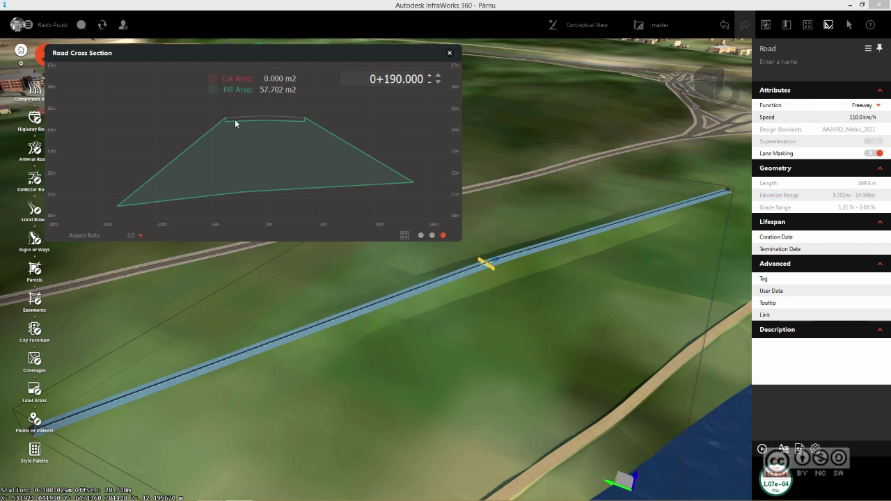
click(449, 53)
- Replace the near-side lane component of the new road with the LaneHeight600mm component style
click(469, 274)
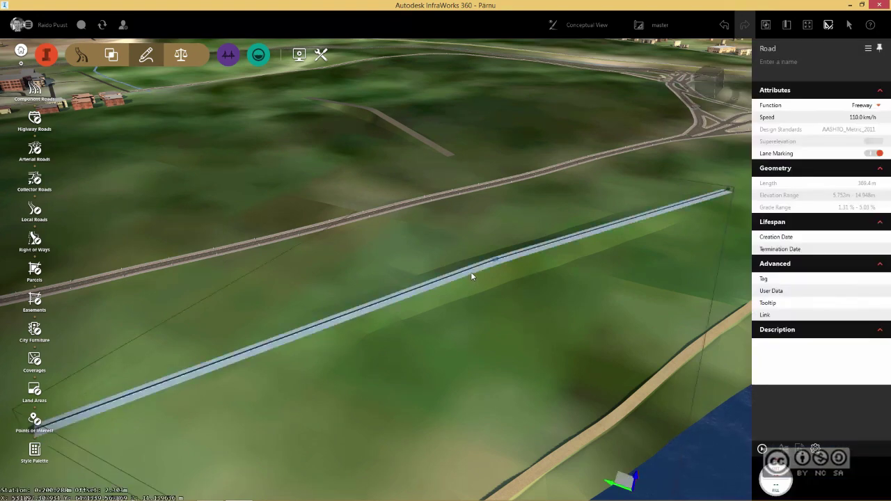
click(471, 274)
scroll(471, 274, up, 5)
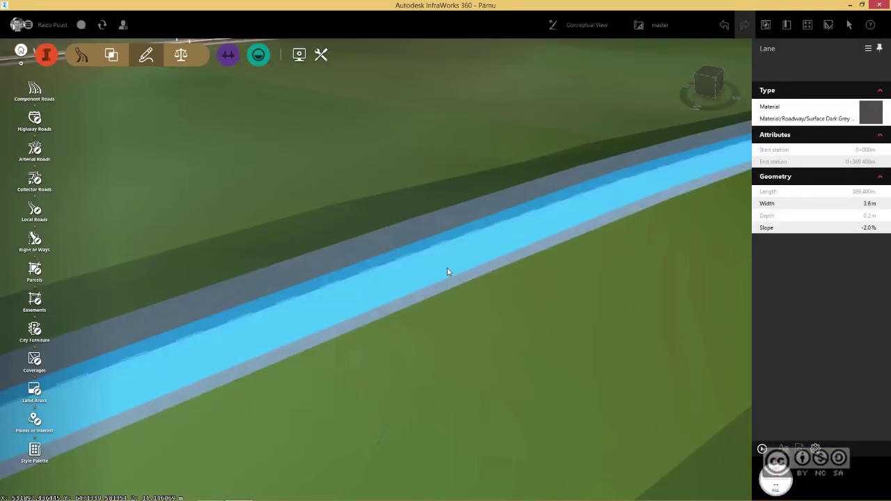
right_click(447, 268)
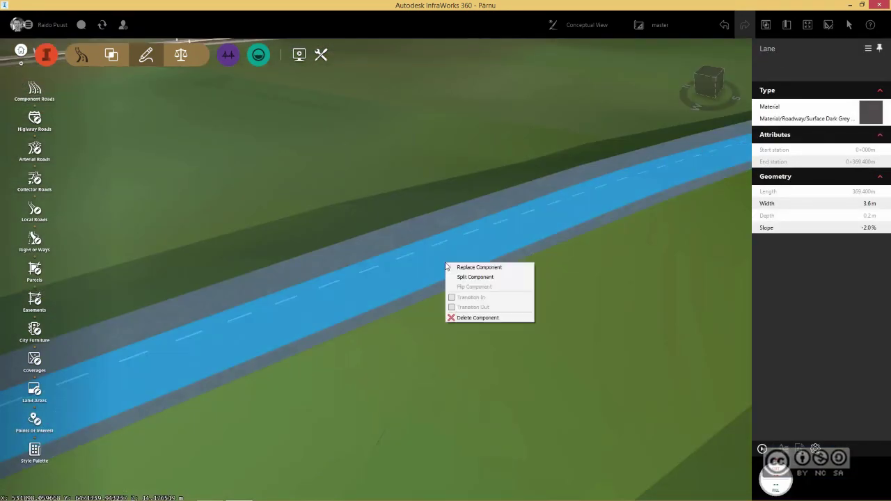
click(497, 272)
click(497, 233)
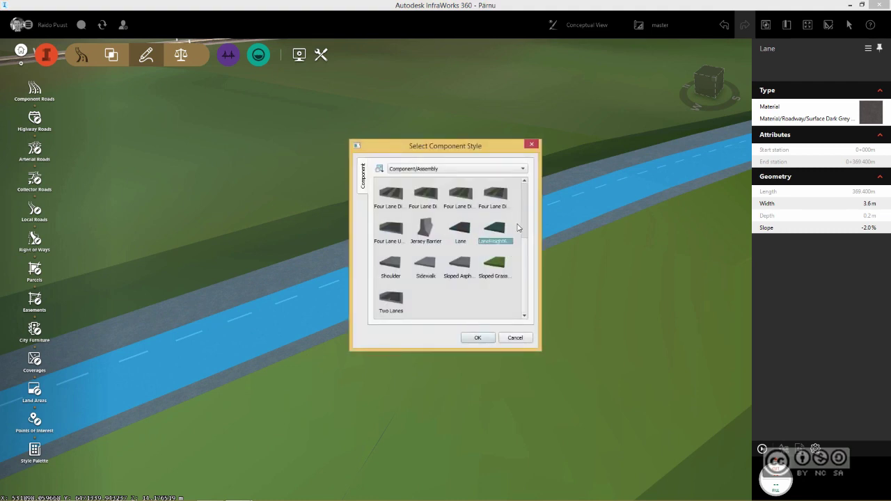
click(477, 338)
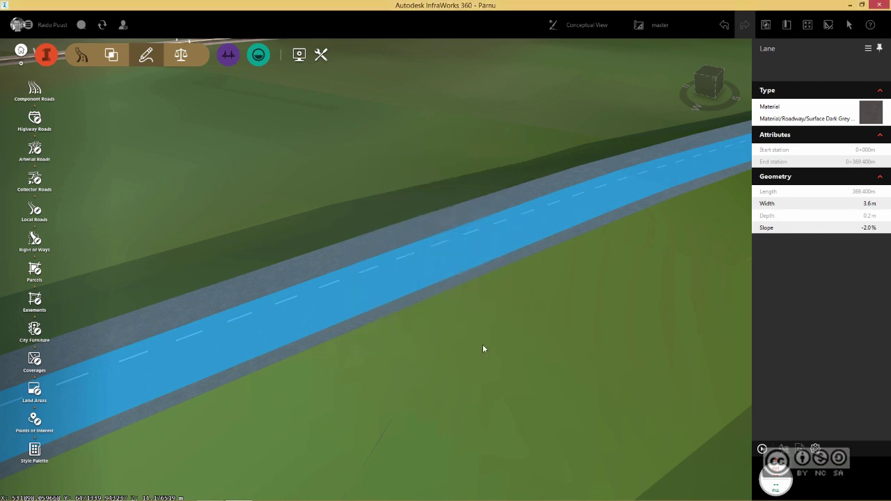
- Inspect the modified road's cross section at station 0+200 to compare the depths of its two lane components, closing it when done
click(503, 296)
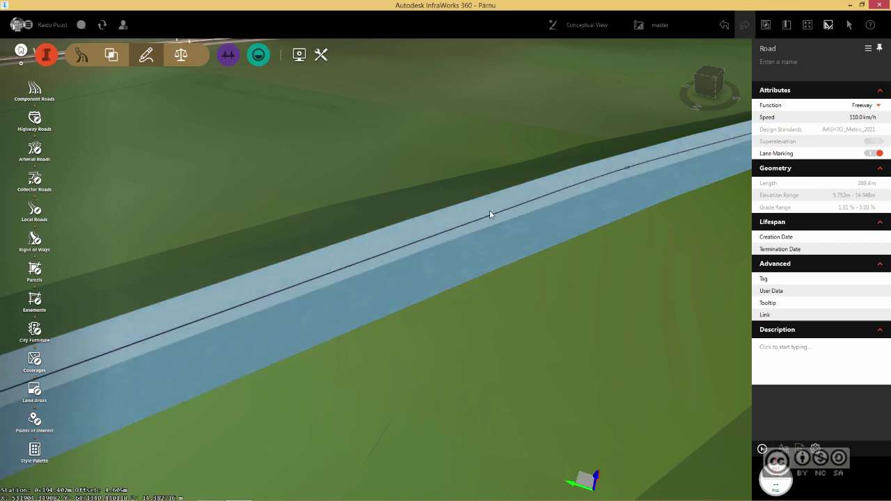
click(489, 211)
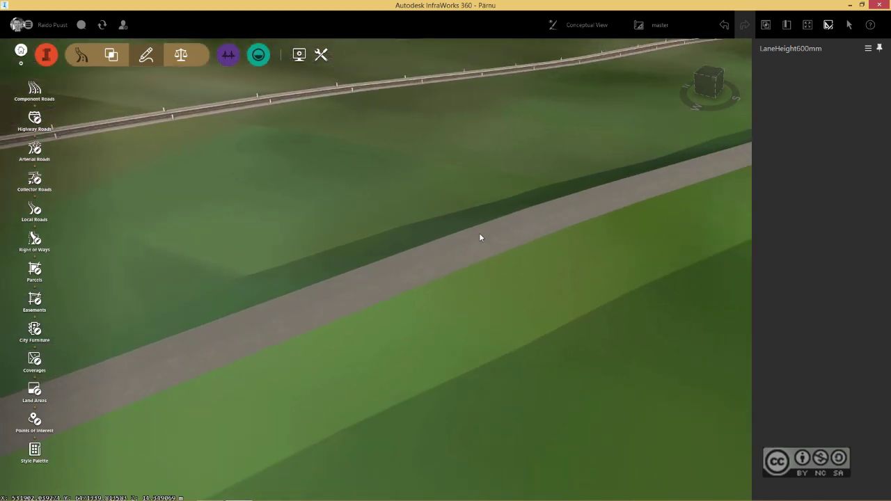
click(480, 237)
right_click(490, 245)
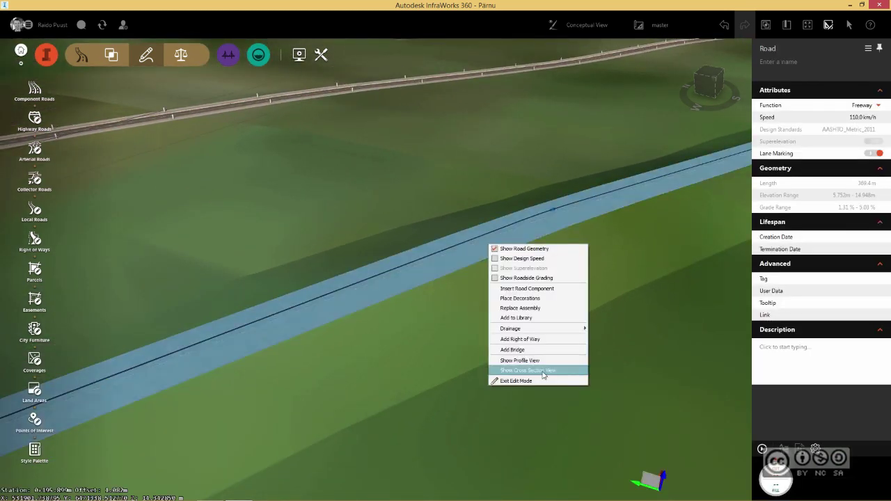
click(544, 375)
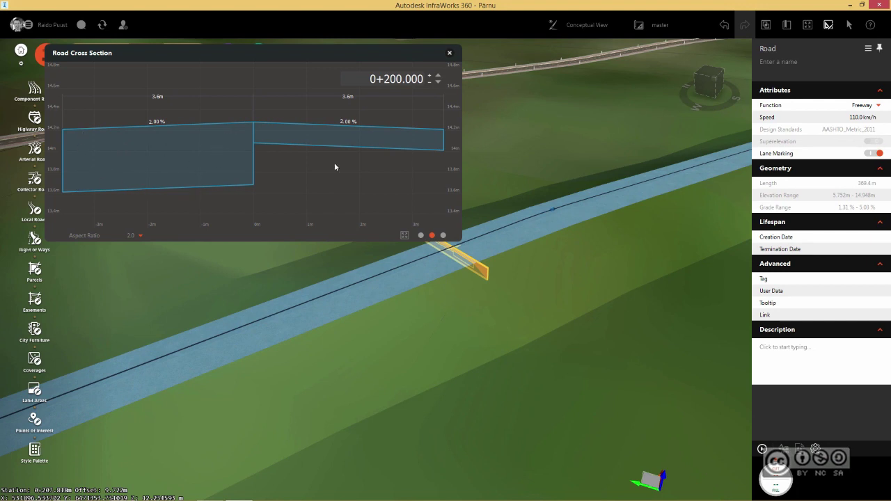
key(Escape)
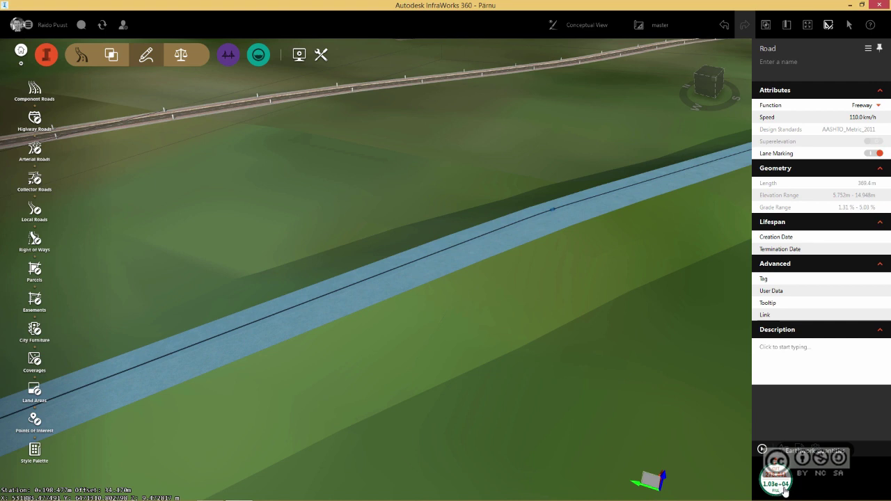
- Recalculate the road's earthwork quantities and view the cut and fill areas in its cross section at station 0+200
right_click(494, 237)
click(552, 370)
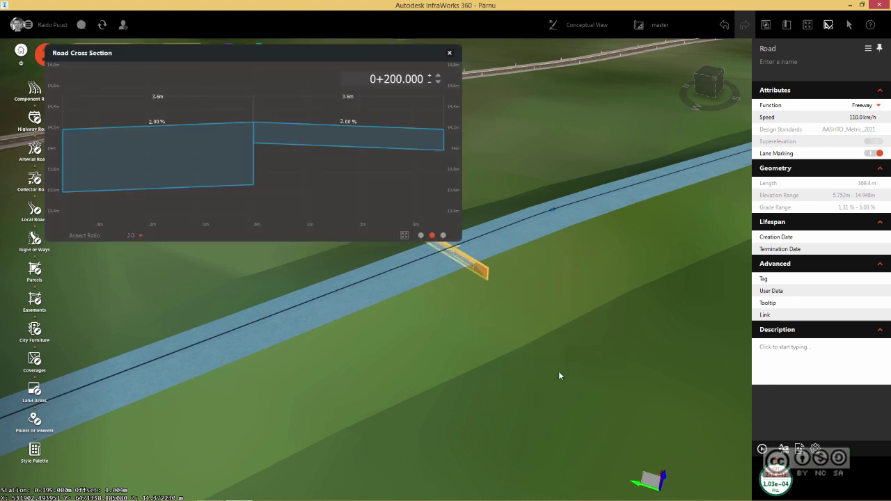
click(443, 237)
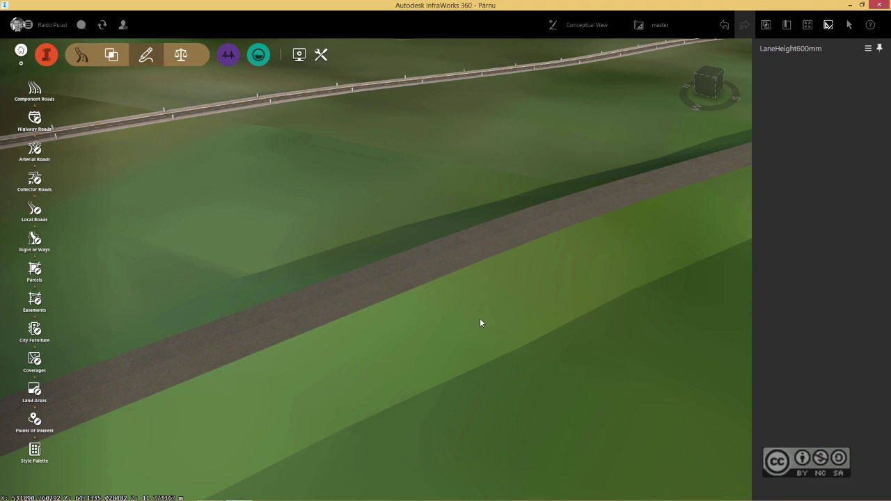
- Convert the existing road running along the waterfront to a design road
shift+middle_drag(418, 133, 420, 199)
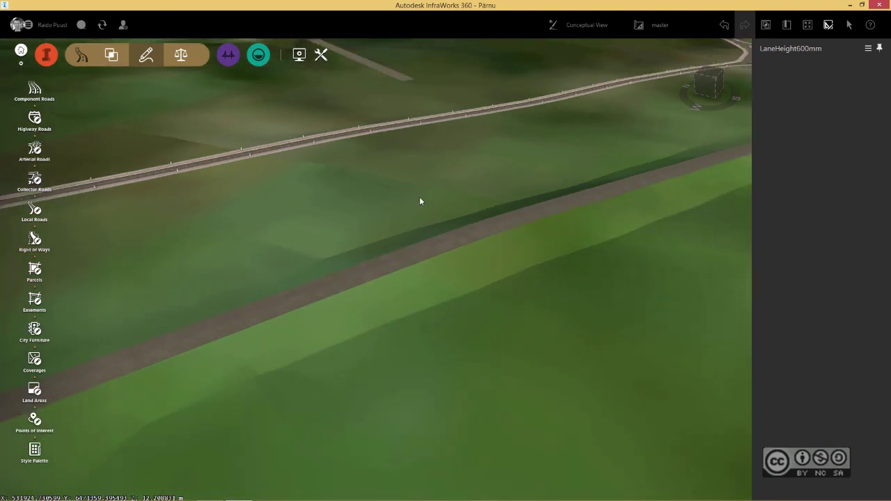
scroll(428, 213, down, 5)
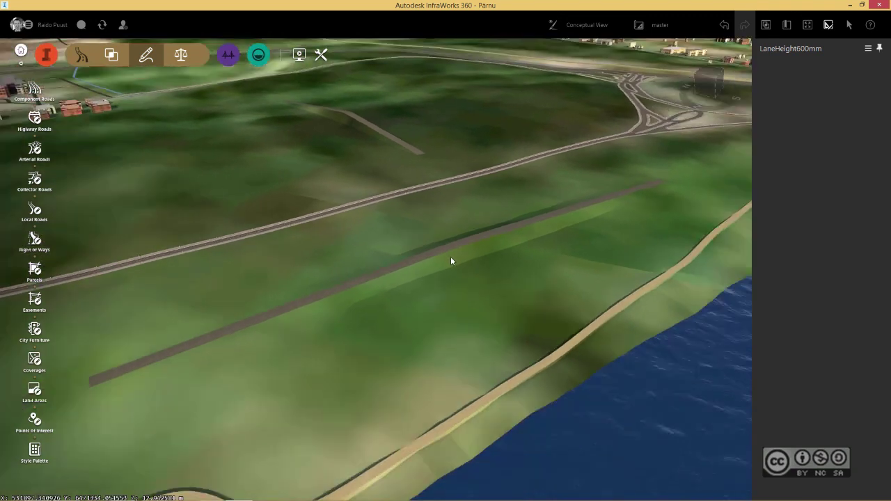
click(589, 337)
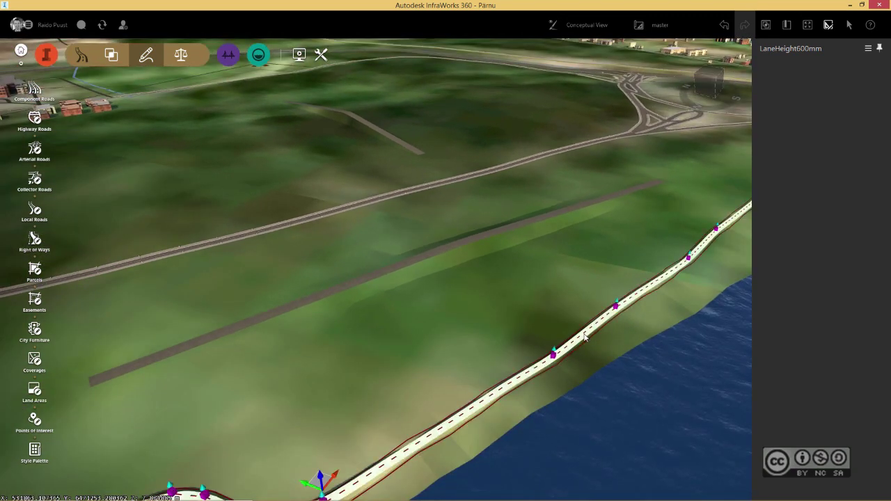
right_click(585, 336)
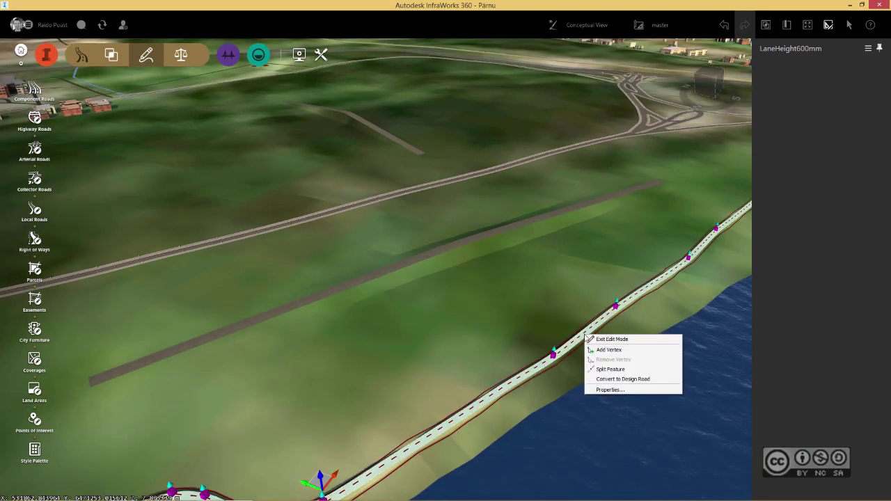
click(643, 380)
- Convert the design road with the river bridge to a component road, using the Two Lanes assembly style
scroll(505, 312, down, 5)
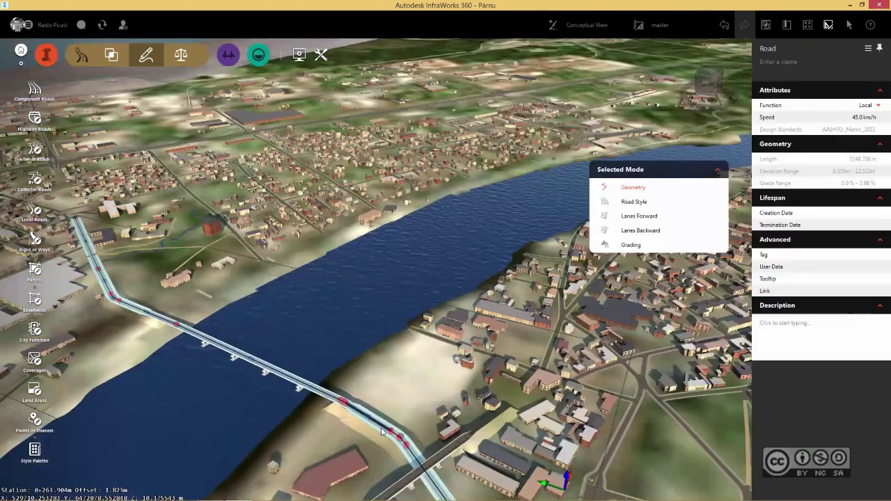
right_click(382, 431)
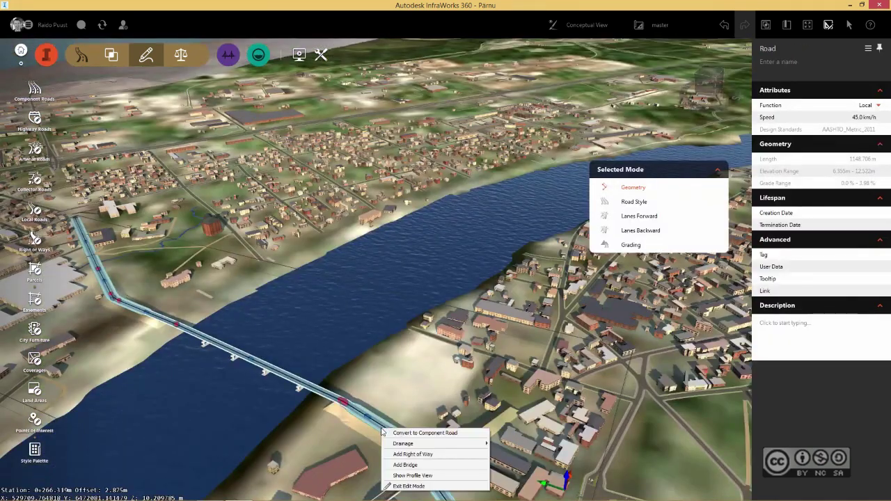
click(434, 434)
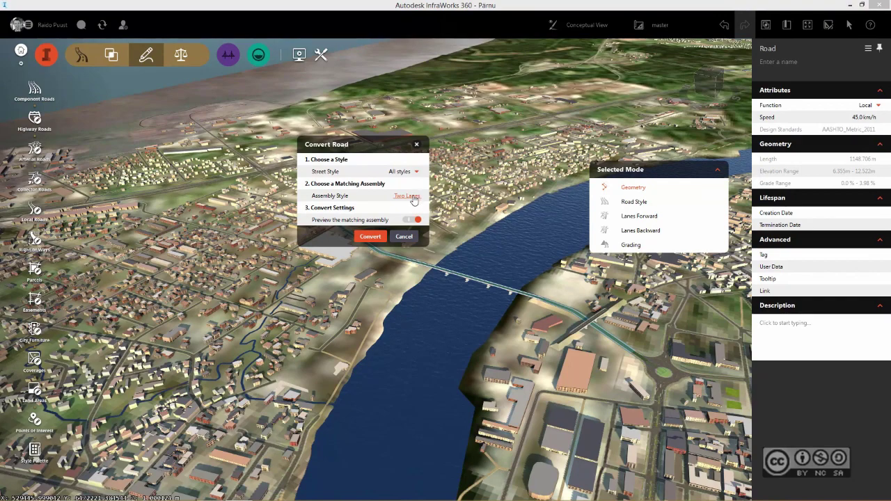
click(371, 237)
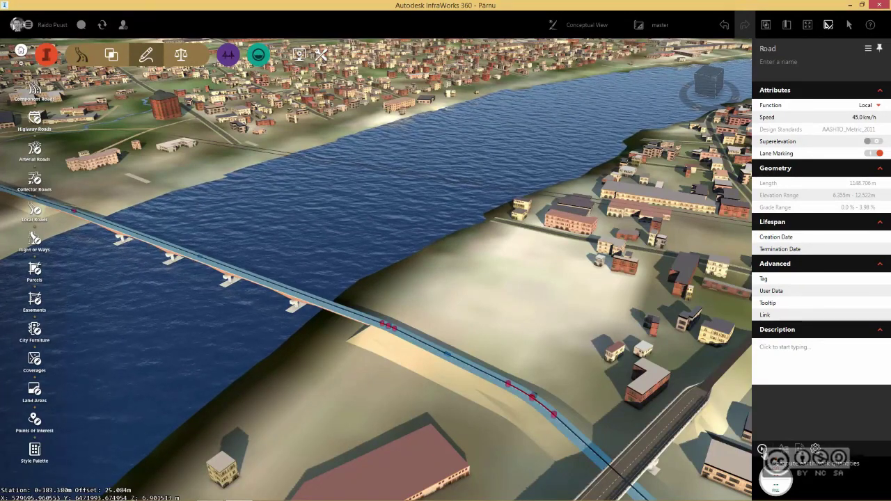
scroll(495, 294, down, 3)
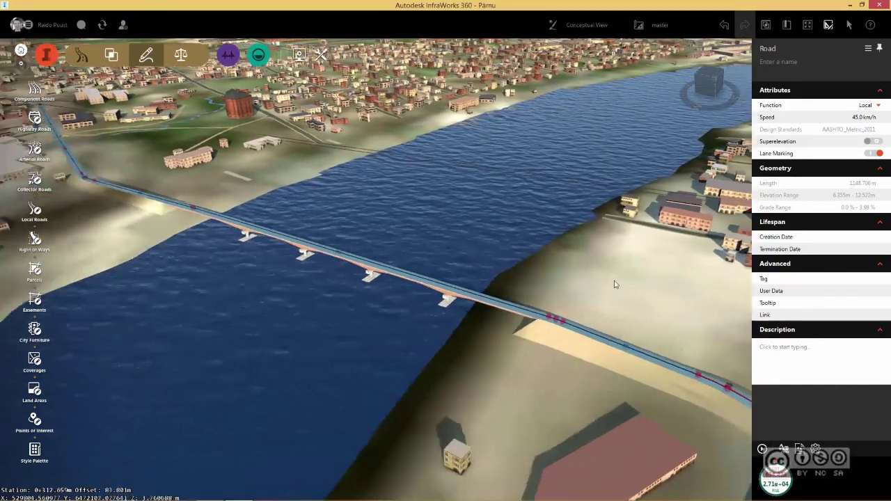